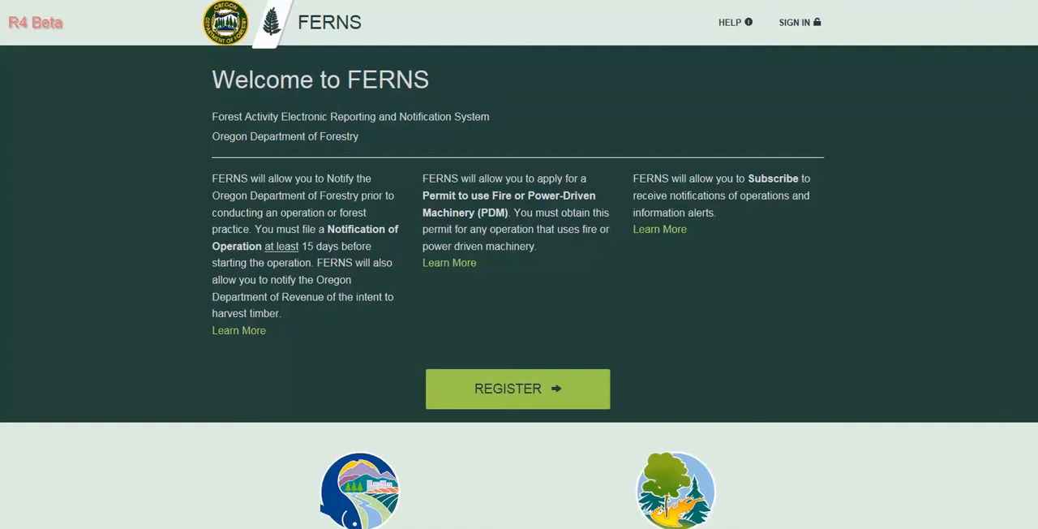
Open the sign-in form and enter the account's email address.
left_click(794, 22)
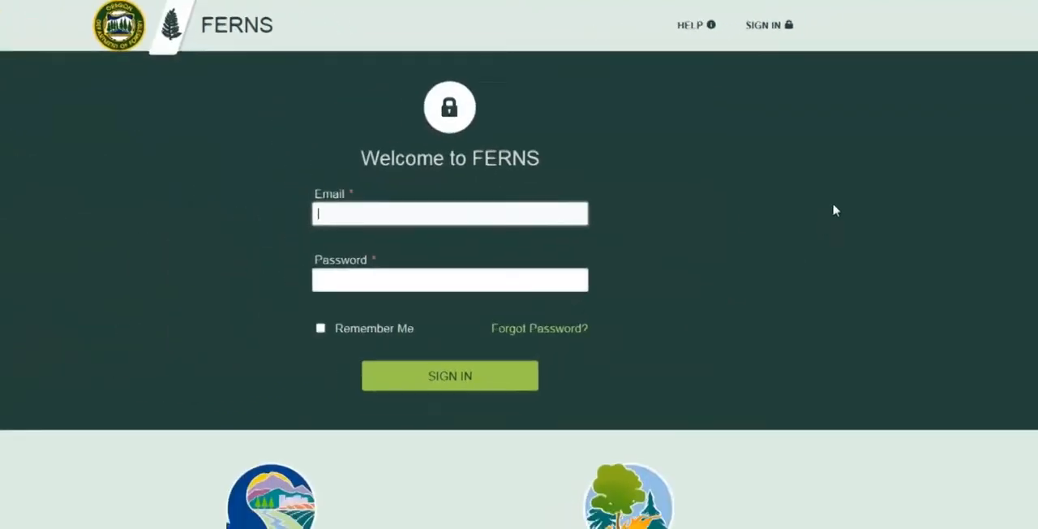
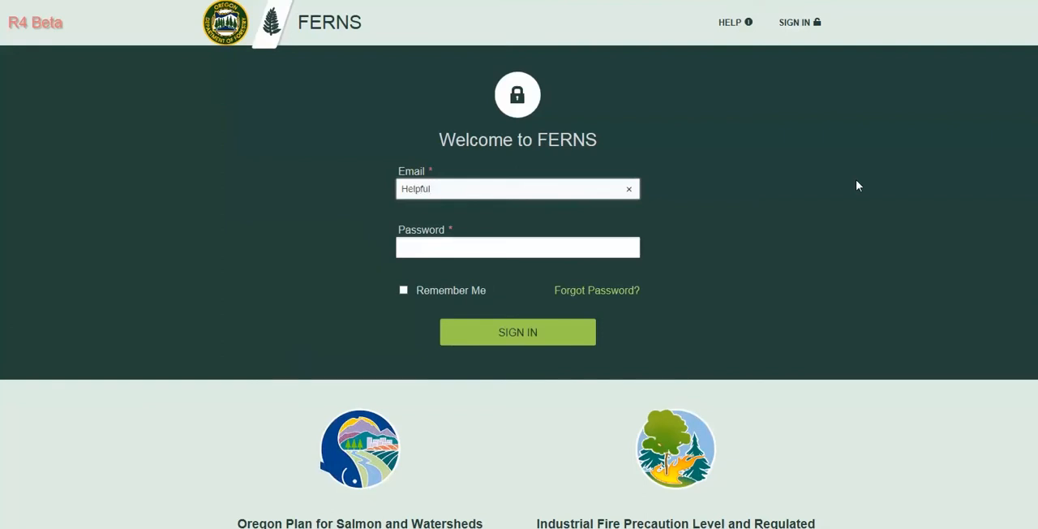
Enter the account password and sign in to reach the welcome page.
key("Tab")
type("******")
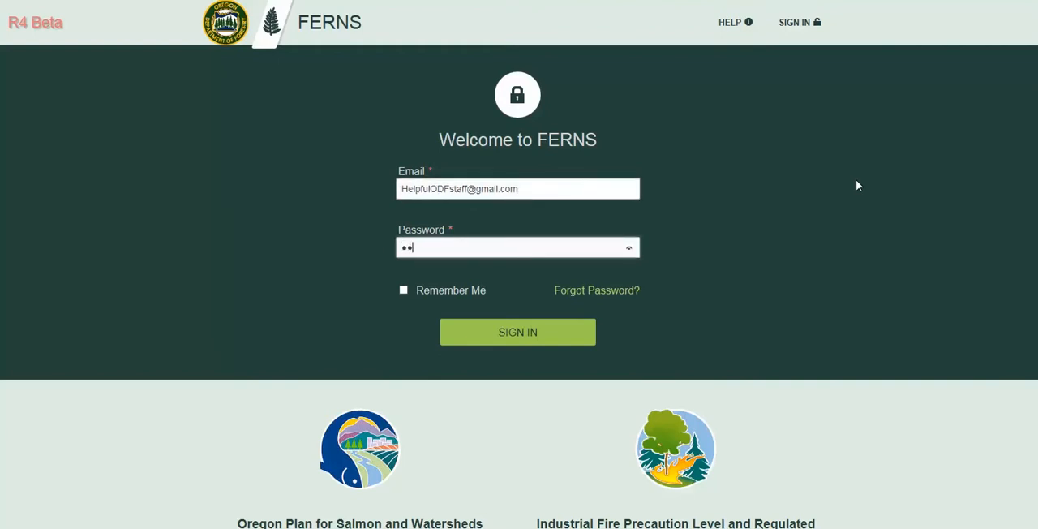
type("***")
key("Return")
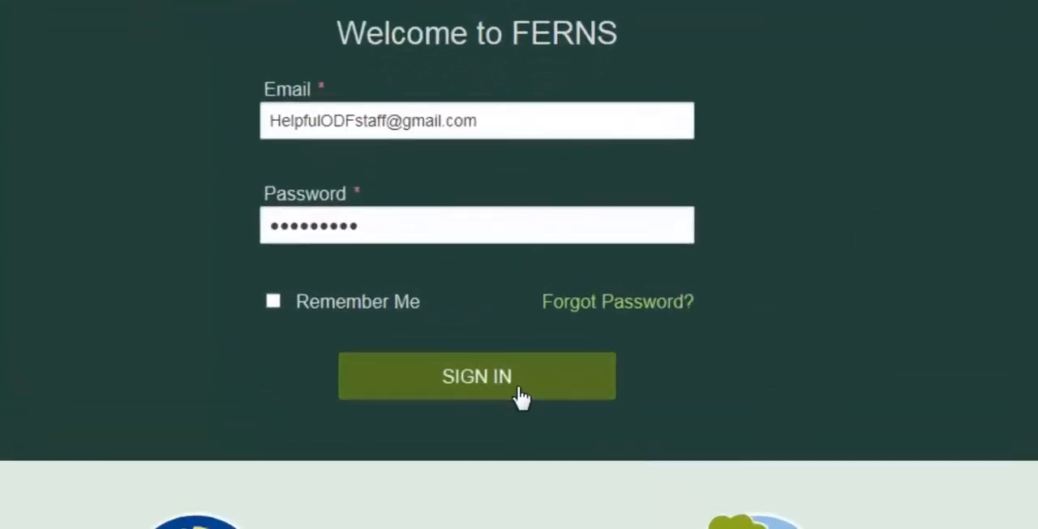
left_click(520, 396)
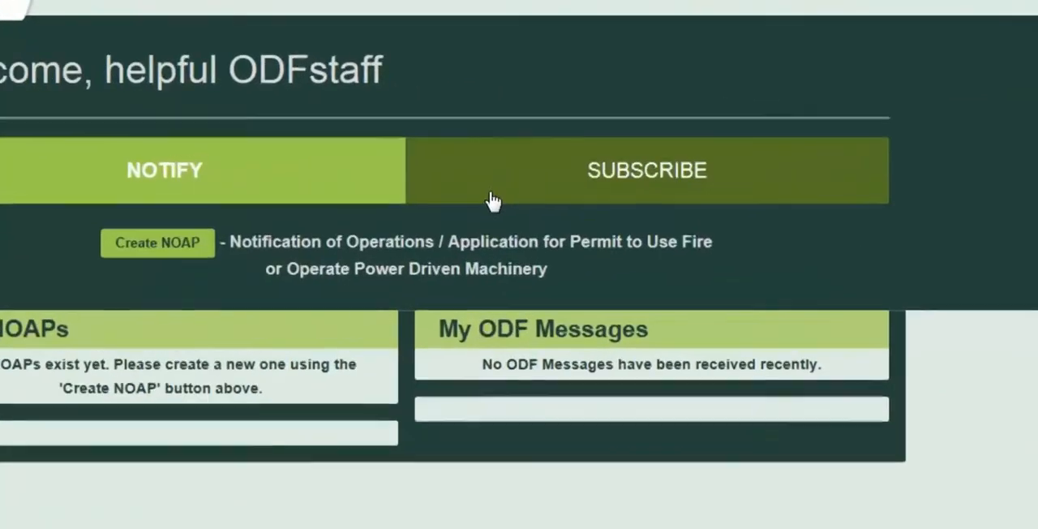
Start a new subscription and name it Marion.
left_click(492, 201)
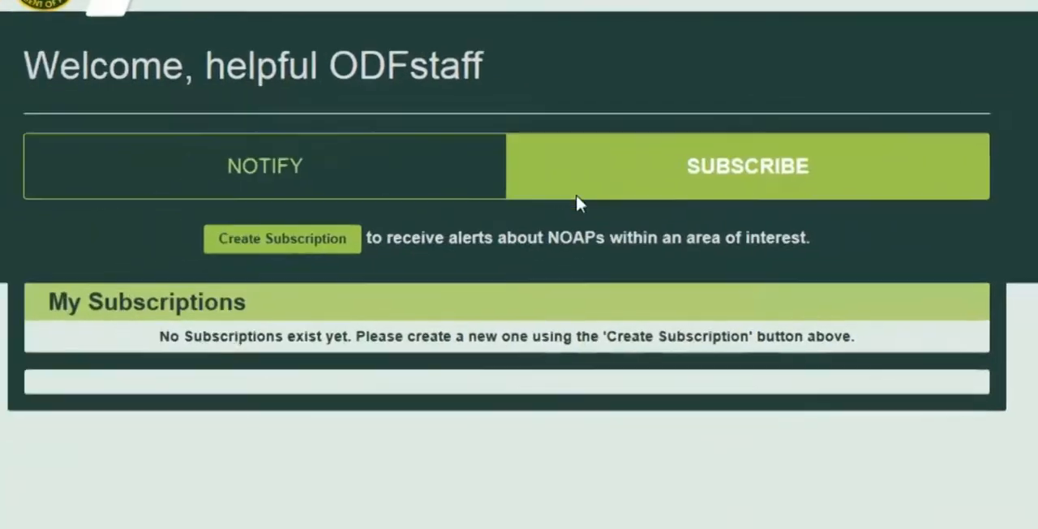
left_click(483, 230)
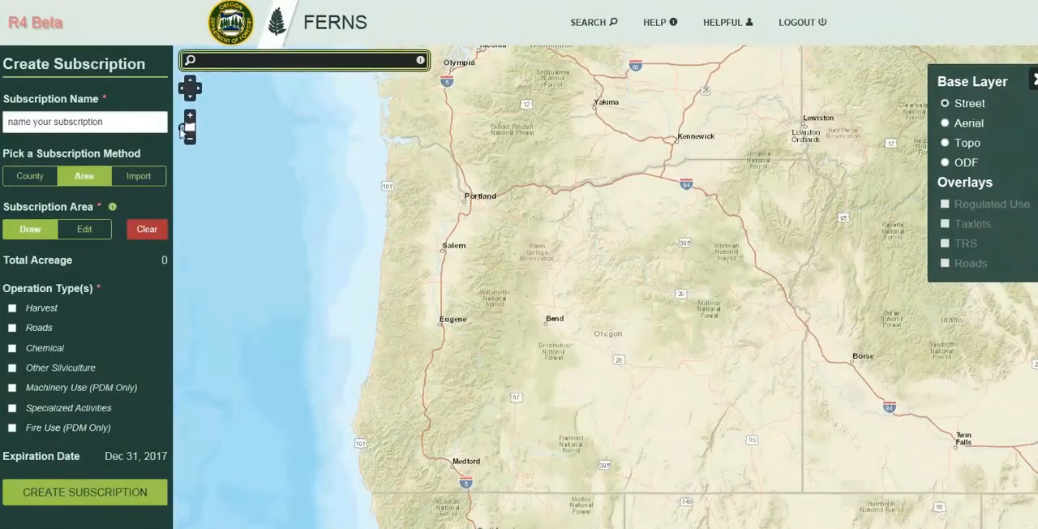
left_click(121, 123)
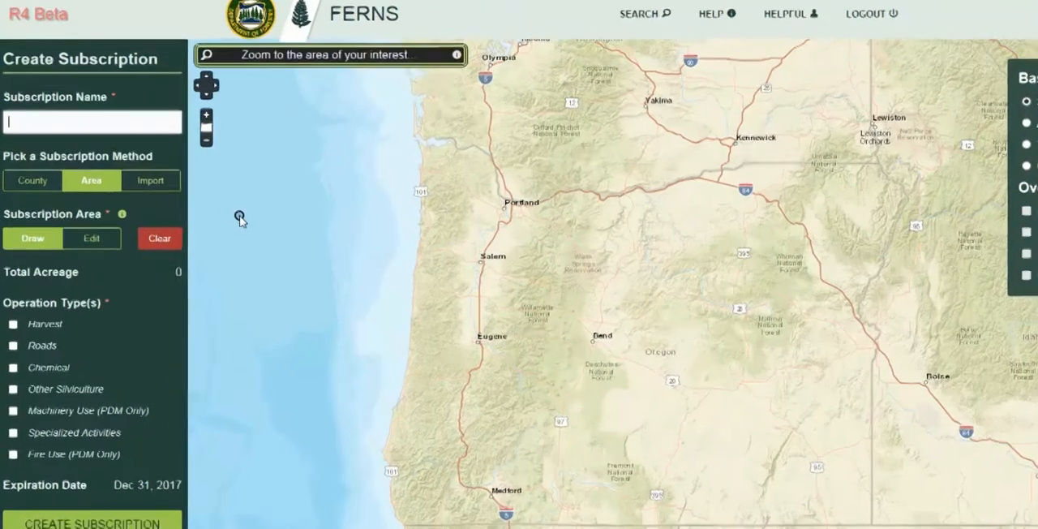
type("Mari")
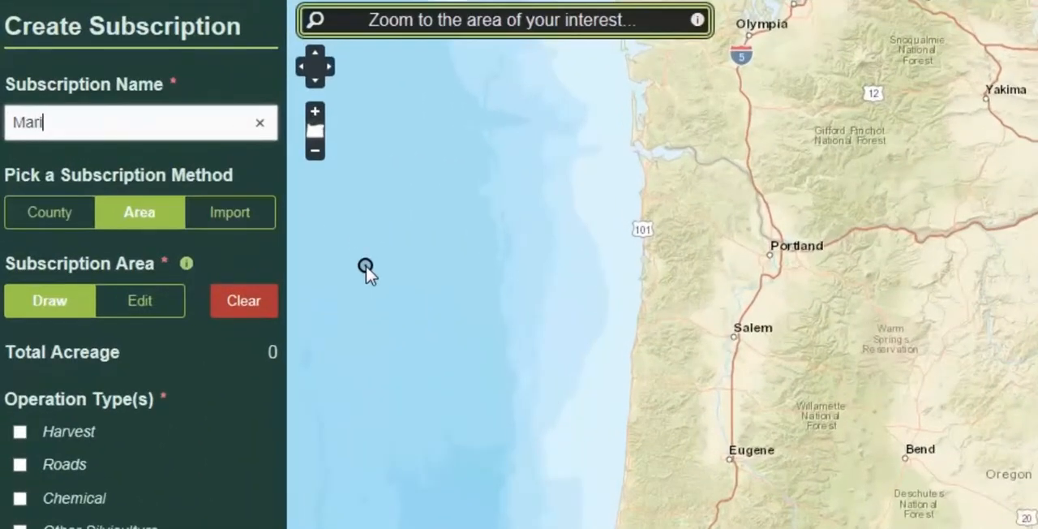
type("on")
Look at the County and Import subscription methods and return to the Area method.
left_click(69, 219)
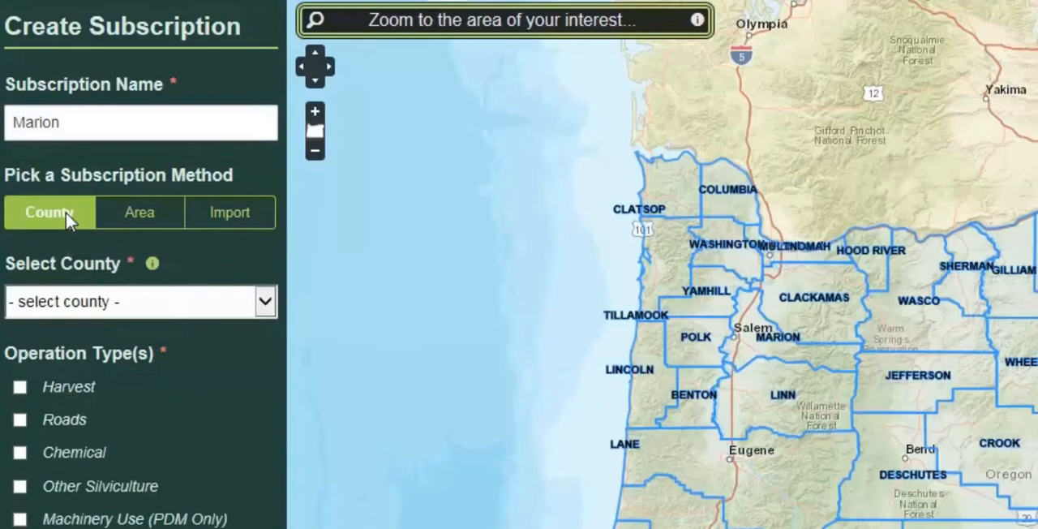
left_click(242, 219)
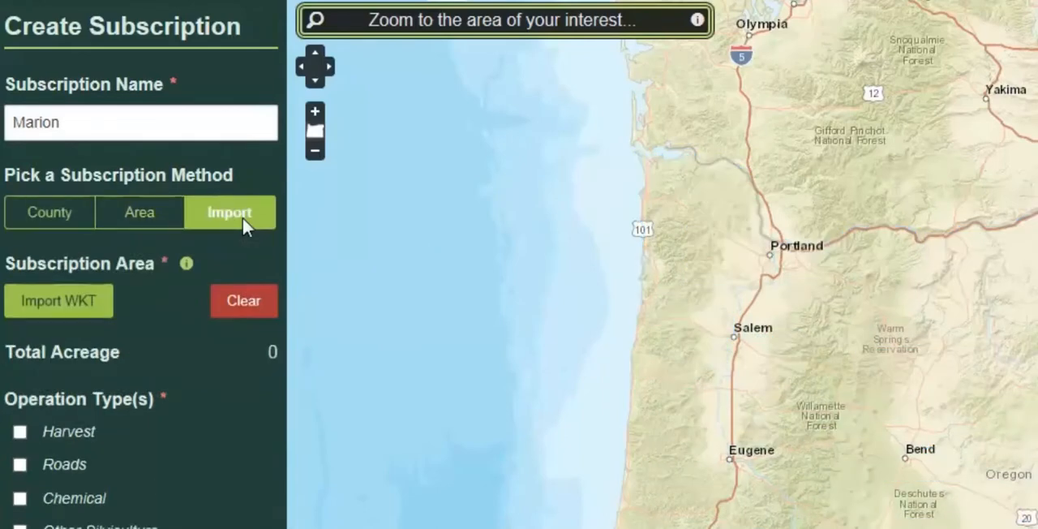
left_click(142, 215)
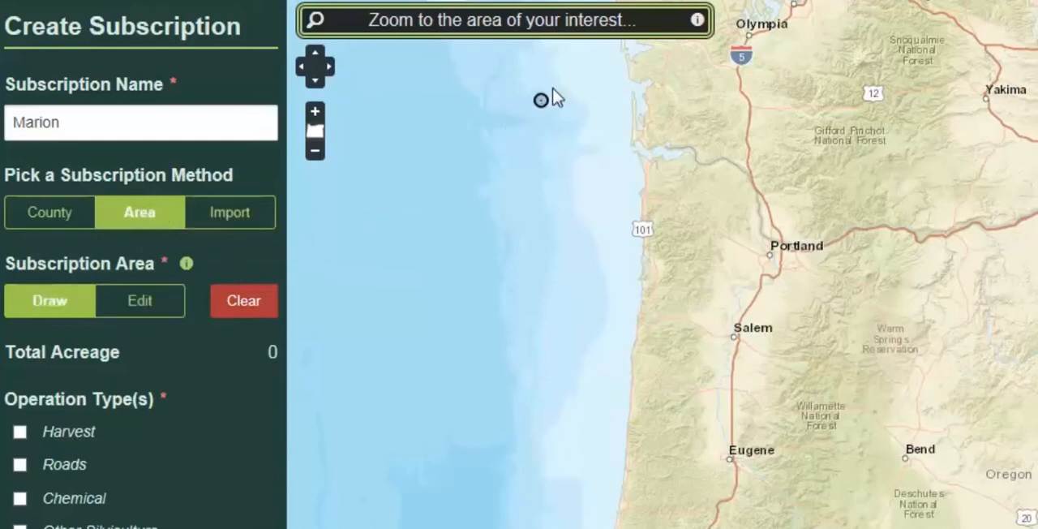
Search the map for Salem, Oregon, United States and show the surrounding region.
left_click(556, 19)
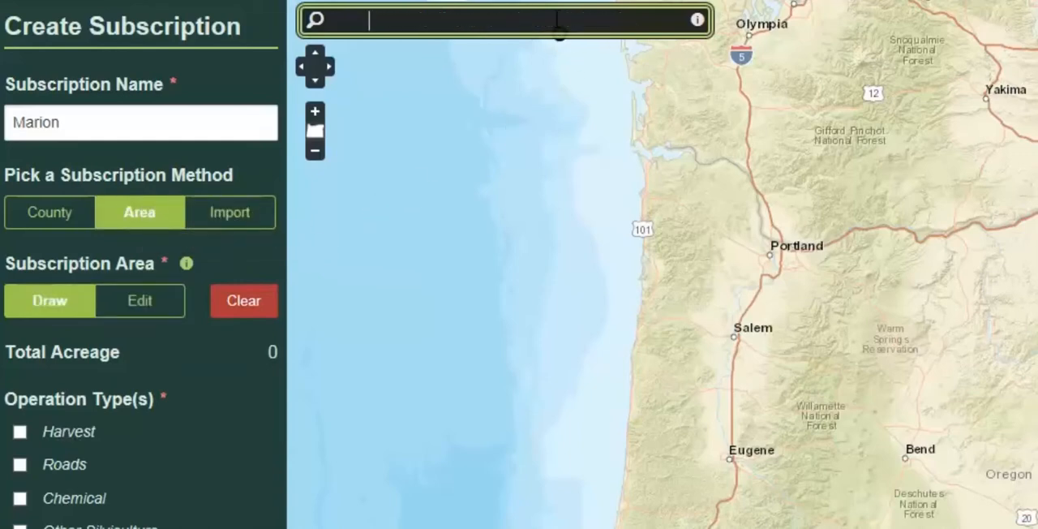
type("Sal")
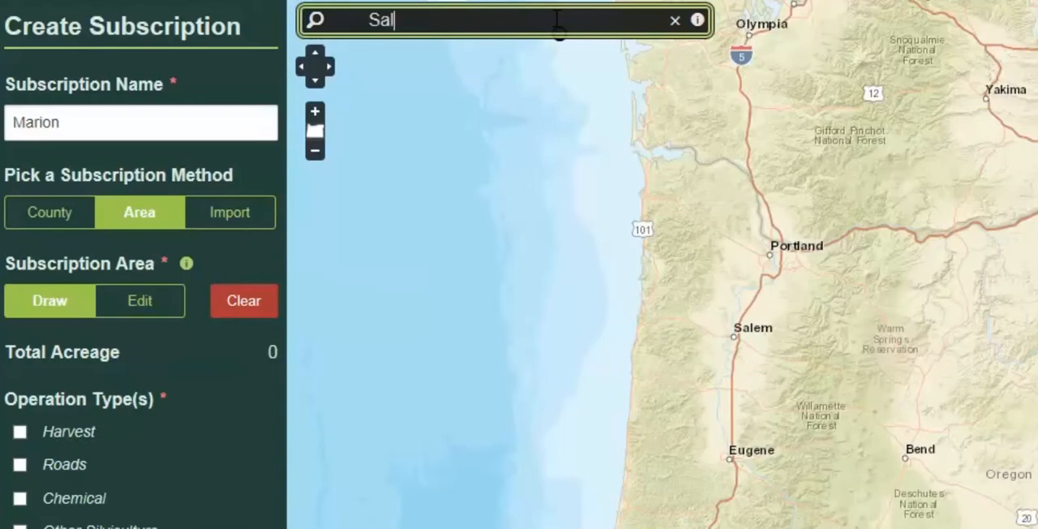
type("em")
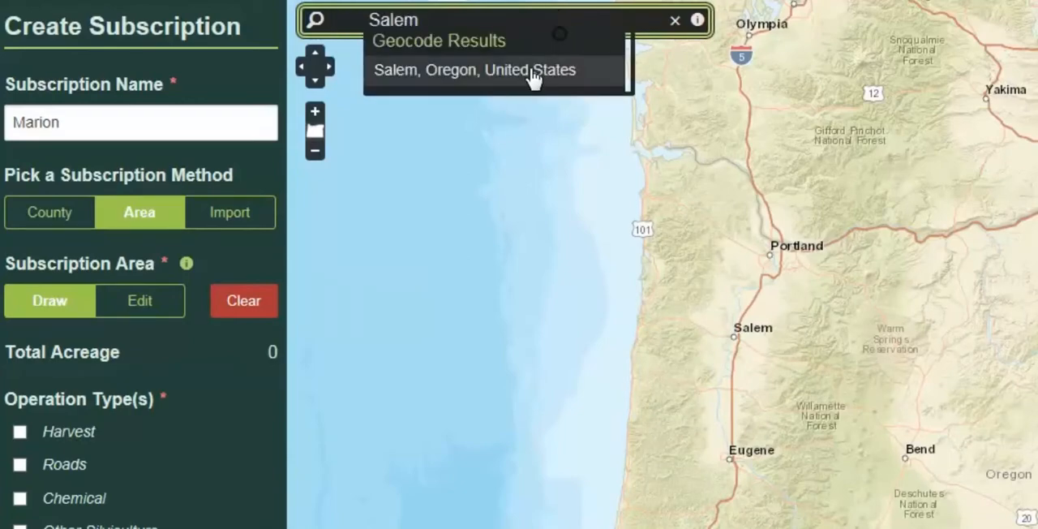
left_click(532, 75)
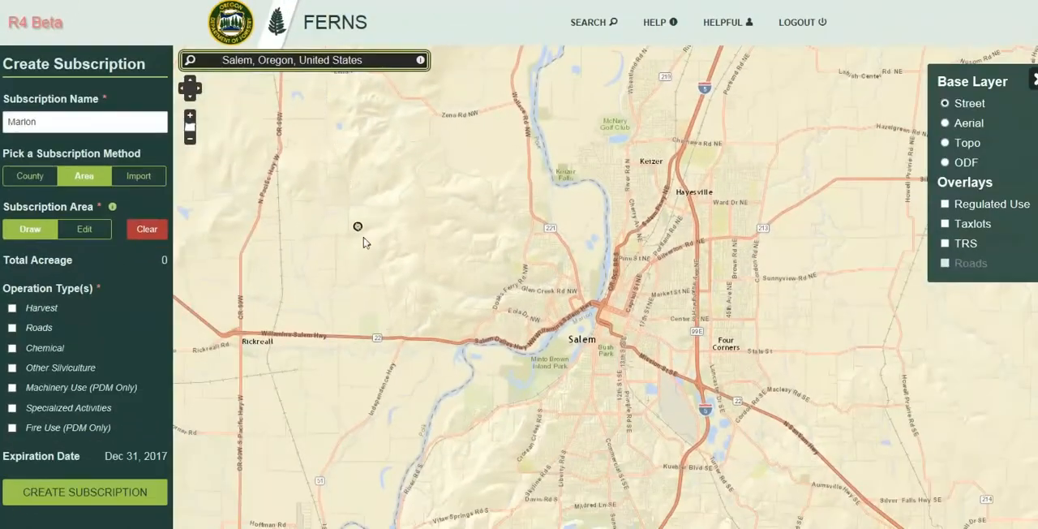
scroll(374, 267, "down", 1)
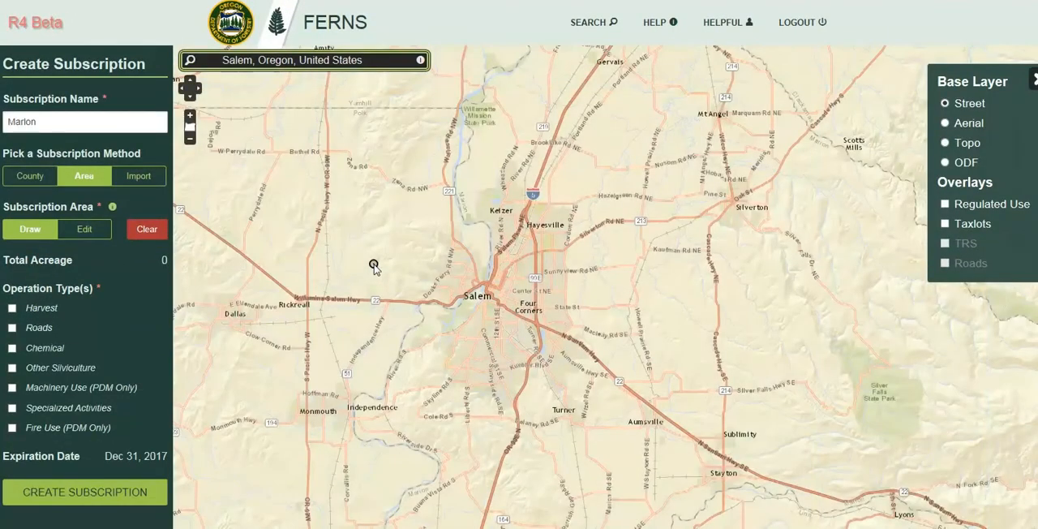
scroll(374, 267, "down", 1)
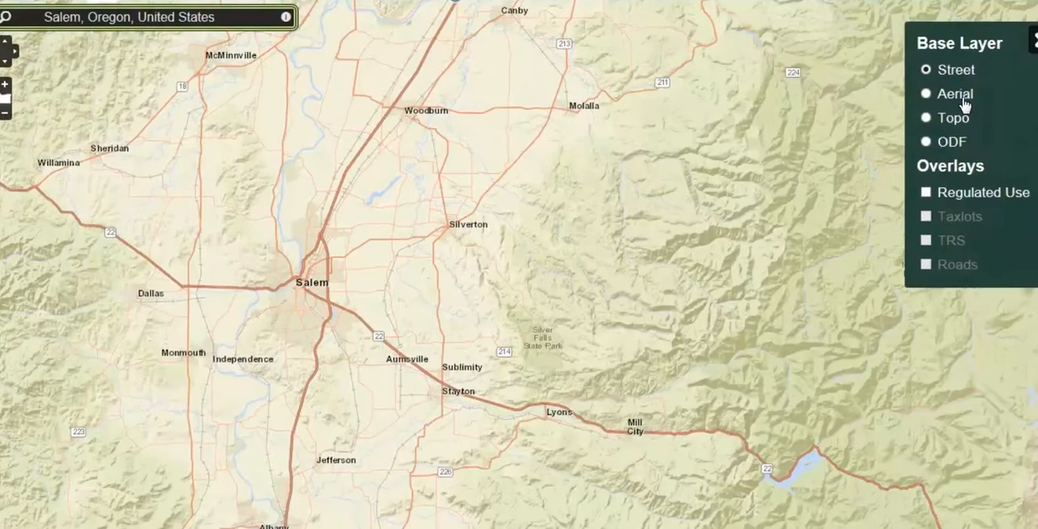
Preview the map with the Aerial and Topo base layers and return to the Street base layer.
left_click(955, 94)
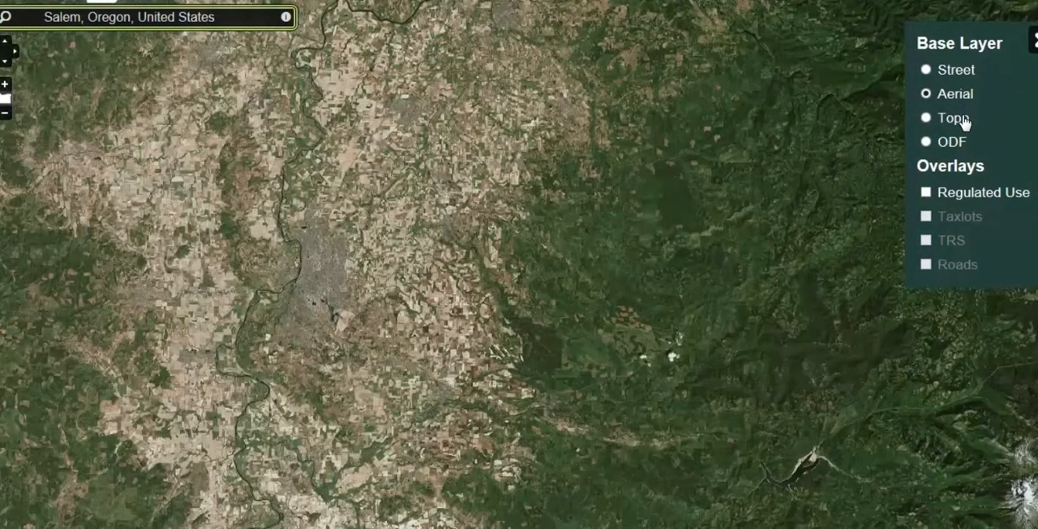
left_click(963, 121)
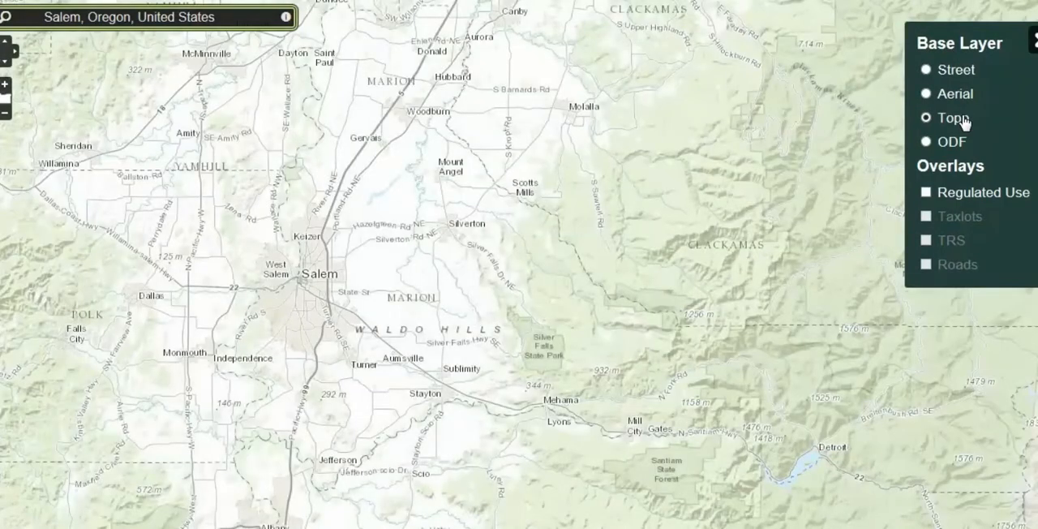
left_click(967, 78)
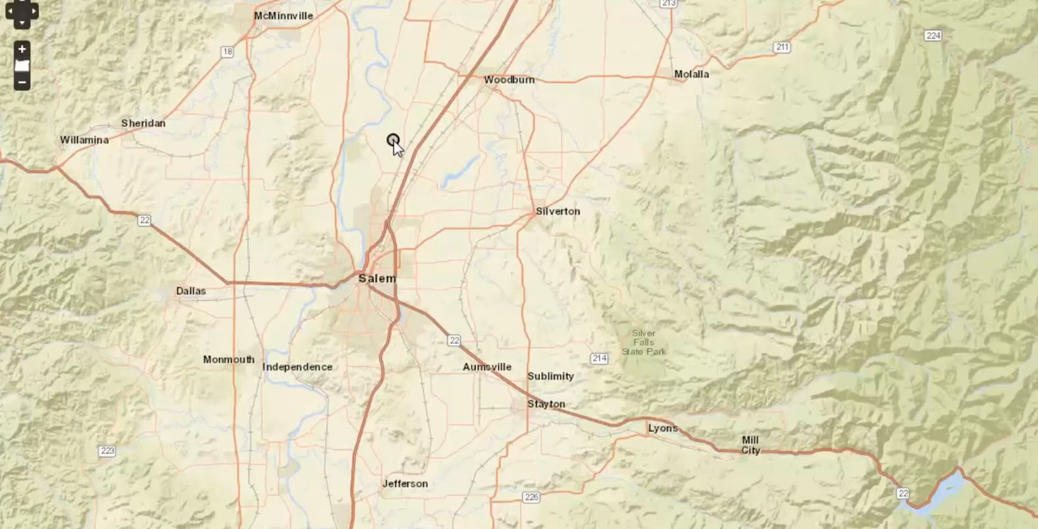
Draw a five-sided subscription area around Salem covering about 222,800 acres.
left_click(393, 141)
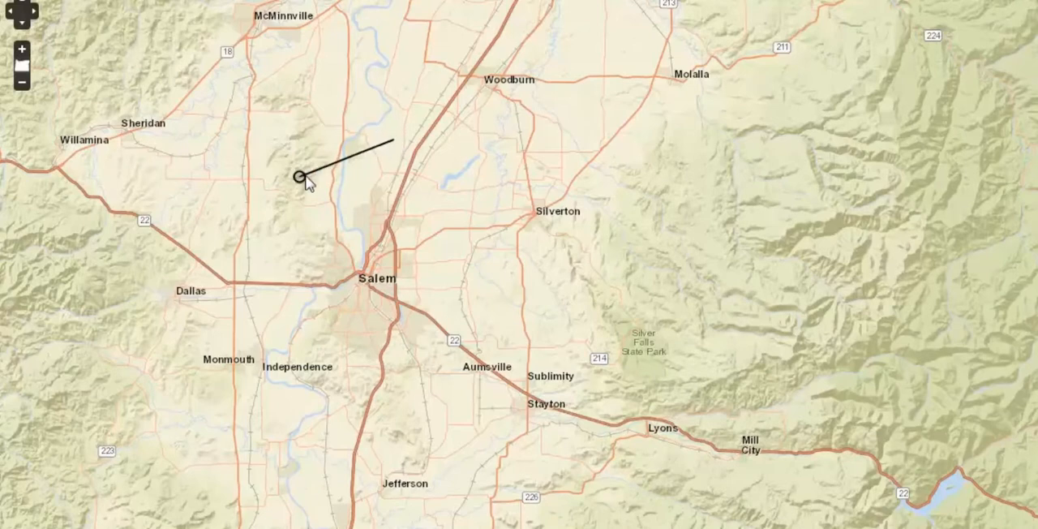
left_click(268, 192)
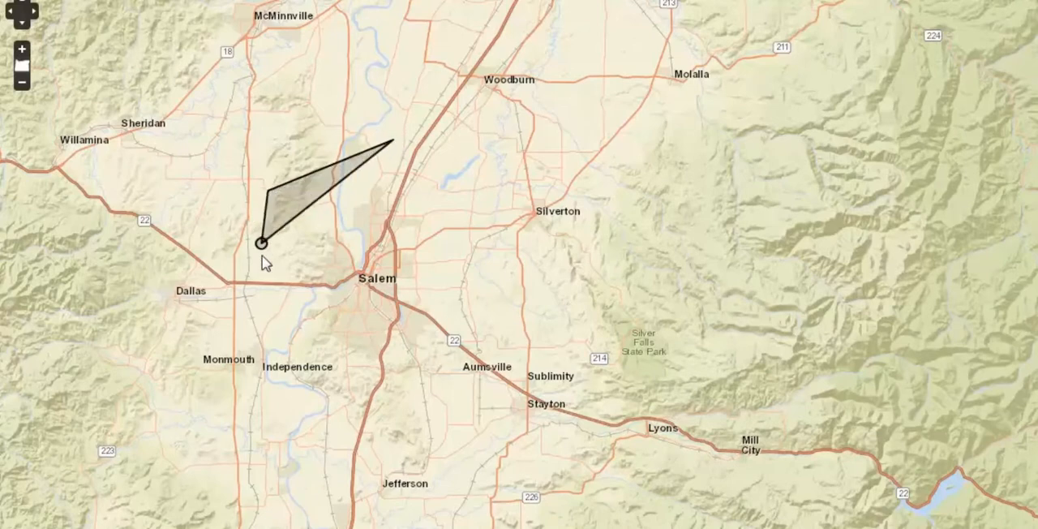
left_click(254, 388)
left_click(506, 450)
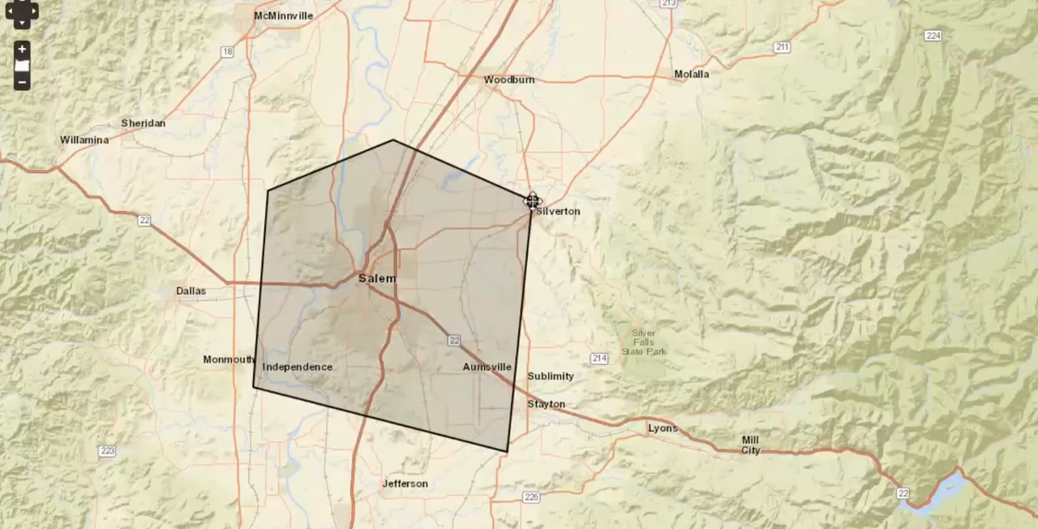
double_click(532, 200)
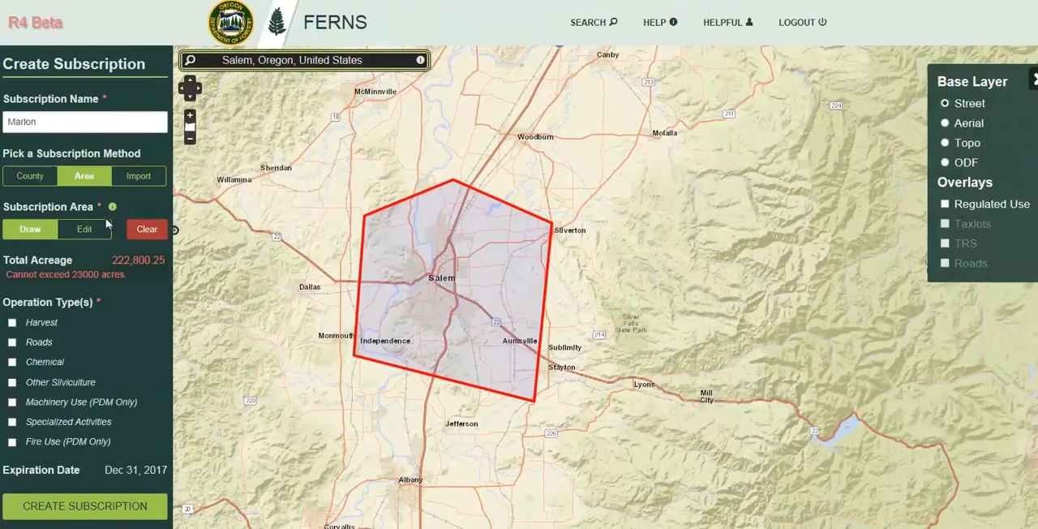
Edit the drawn area, moving four of its vertices inward around Salem to shrink it to about 52,300 acres.
left_click(94, 226)
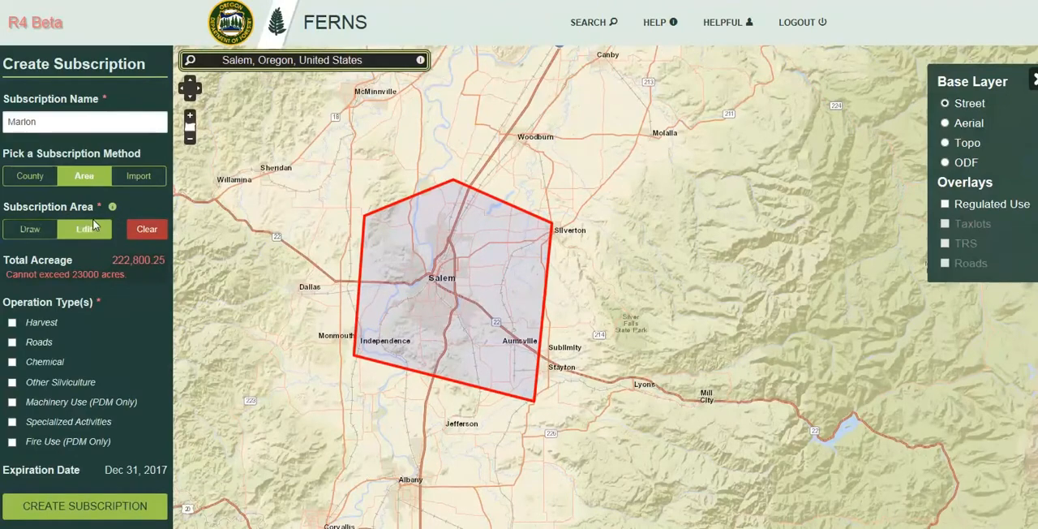
left_click(531, 399)
left_click_drag(531, 399, 485, 286)
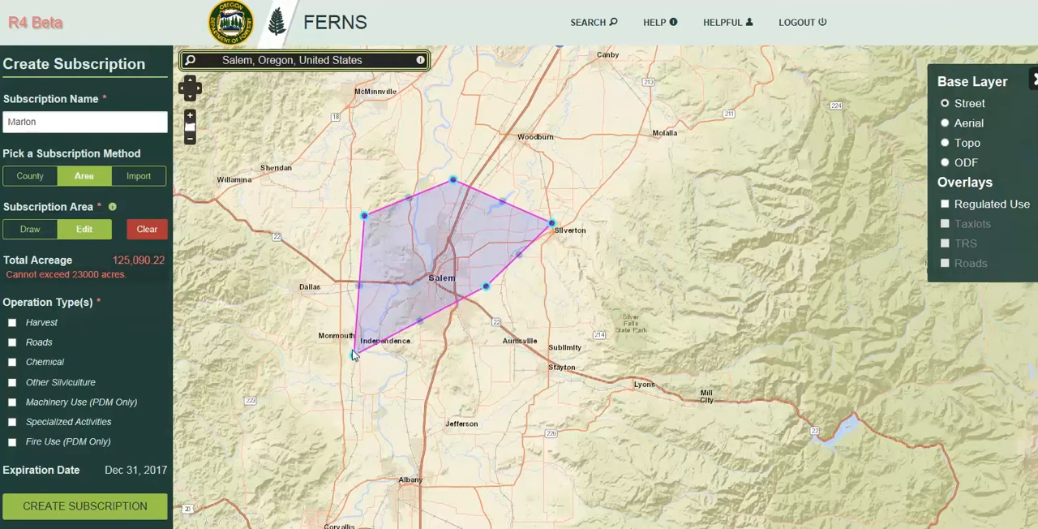
left_click_drag(353, 354, 399, 297)
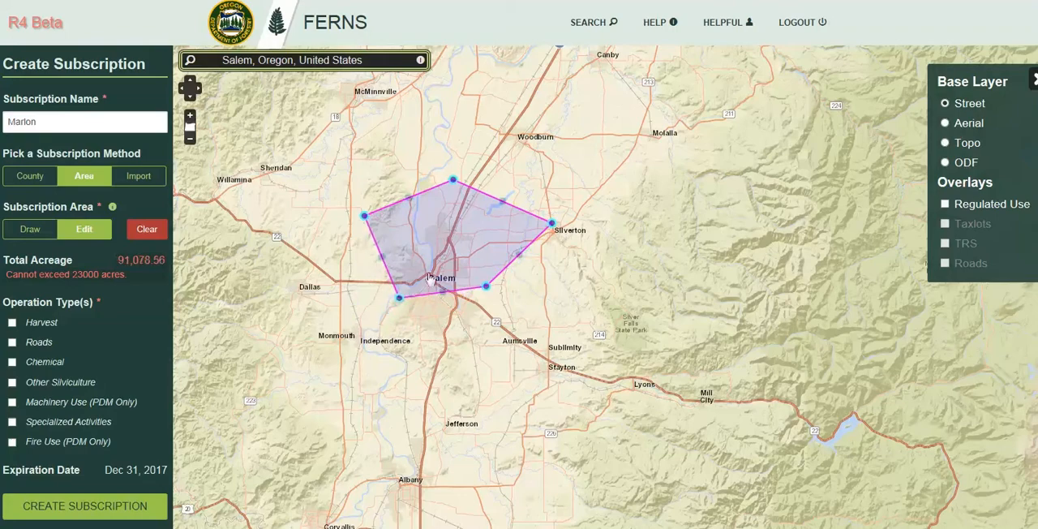
left_click_drag(452, 179, 444, 223)
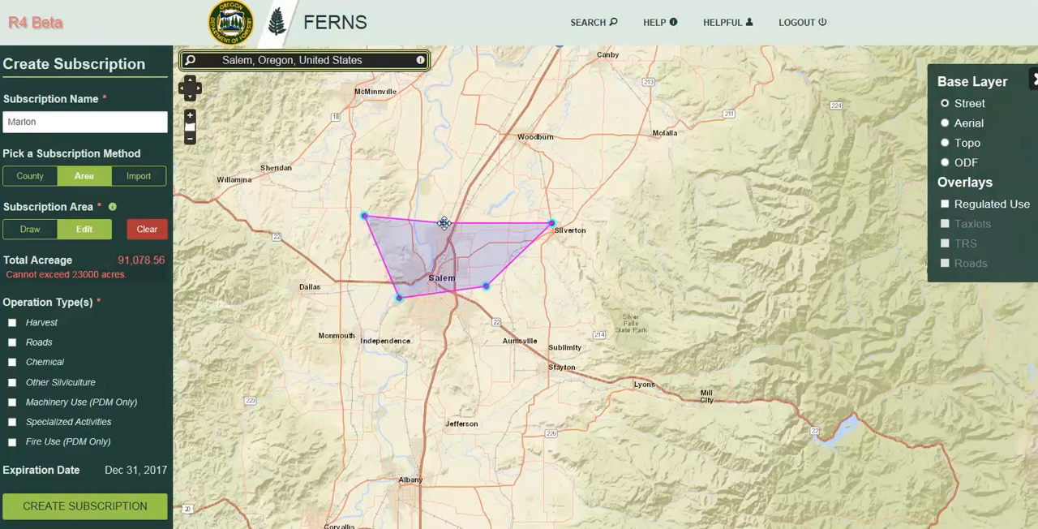
left_click_drag(364, 215, 392, 247)
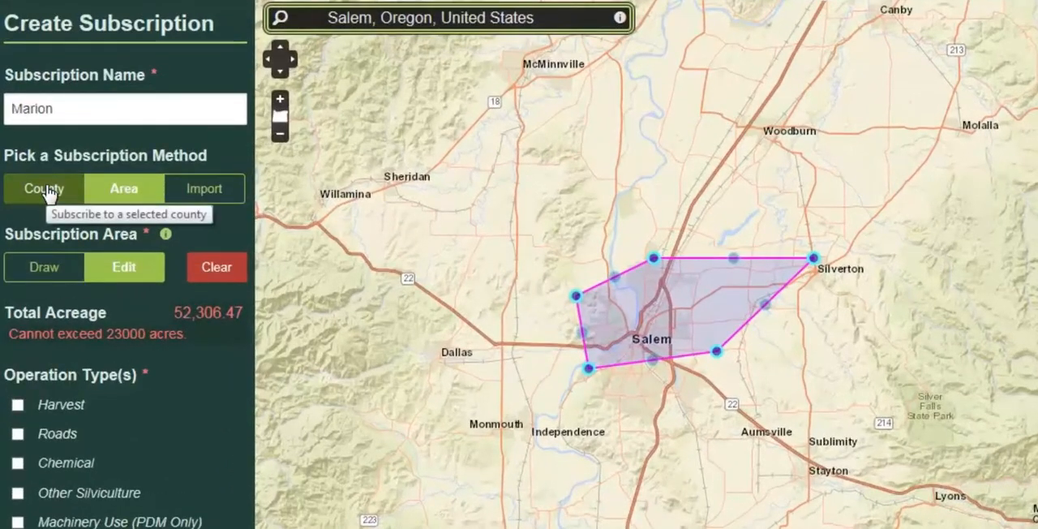
Change the subscription method to County and select Marion as the county.
left_click(46, 189)
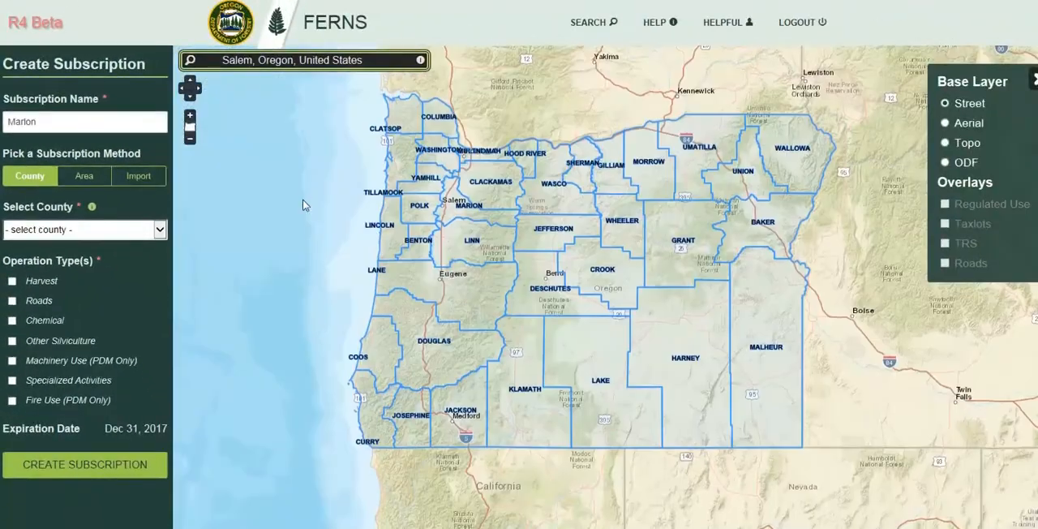
left_click(160, 233)
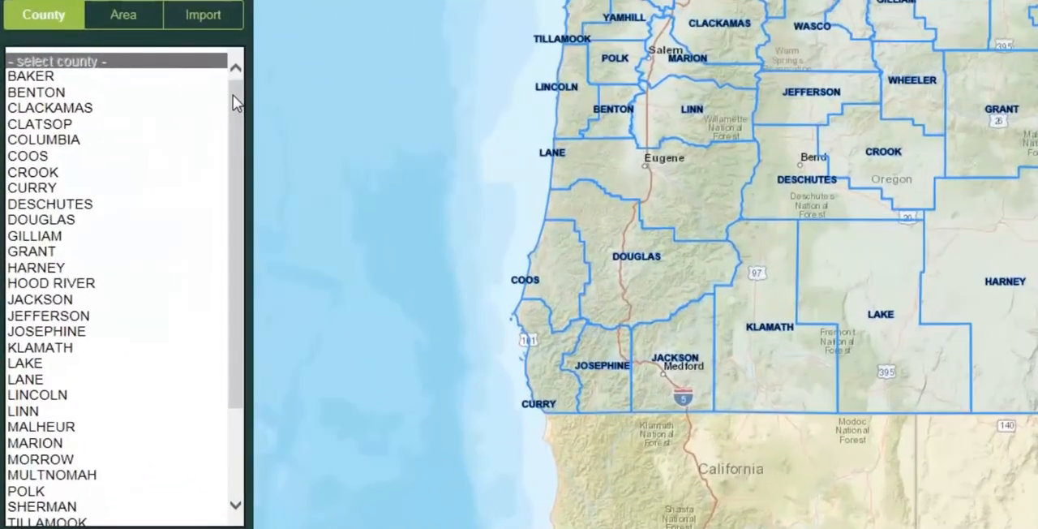
left_click(251, 97)
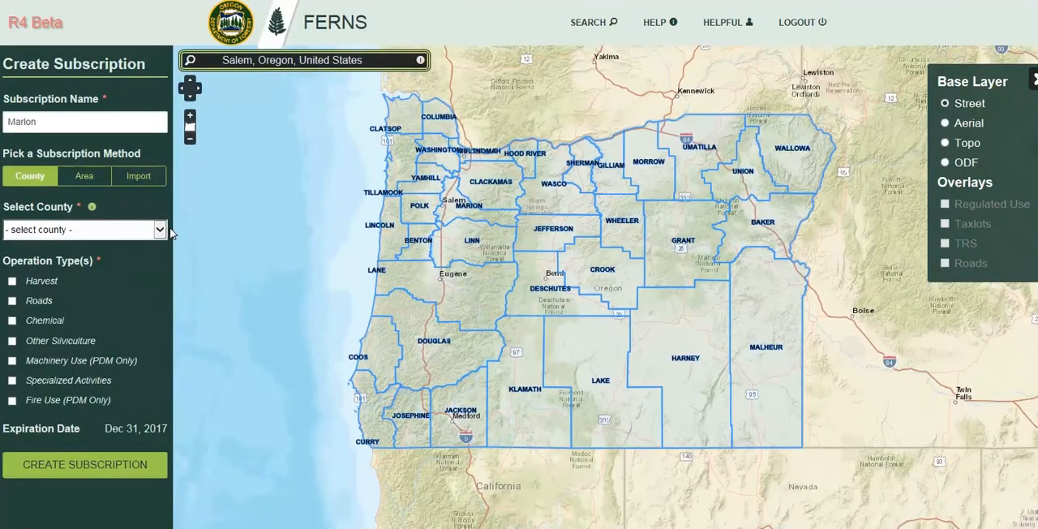
left_click(455, 213)
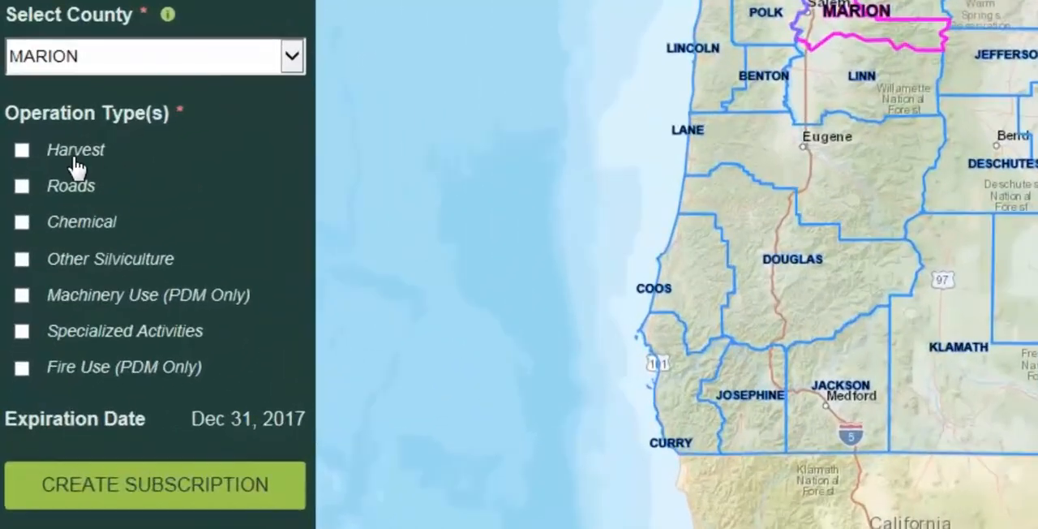
Select the Harvest, Roads and Fire Use (PDM Only) operation types, create the subscription and confirm its creation.
left_click(76, 166)
left_click(71, 193)
left_click(175, 370)
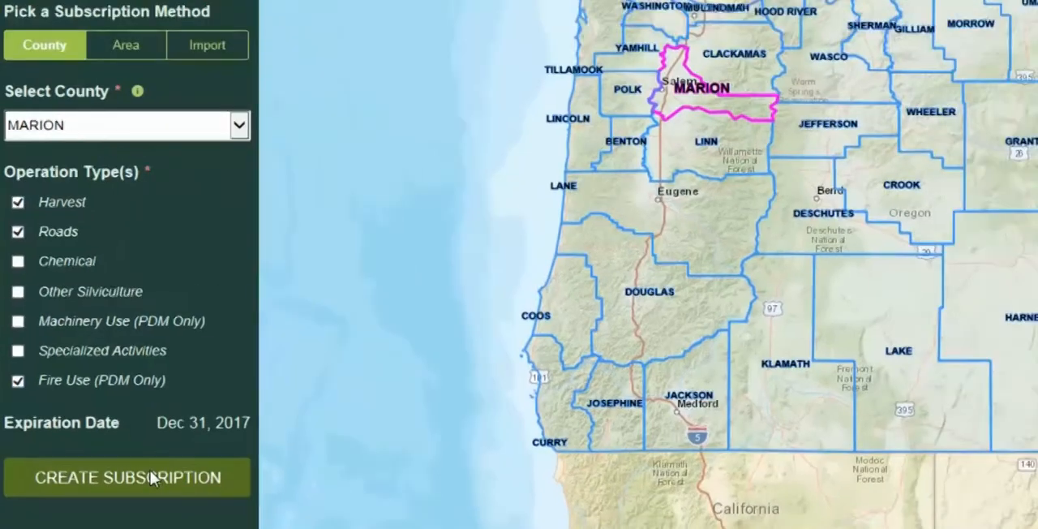
left_click(184, 485)
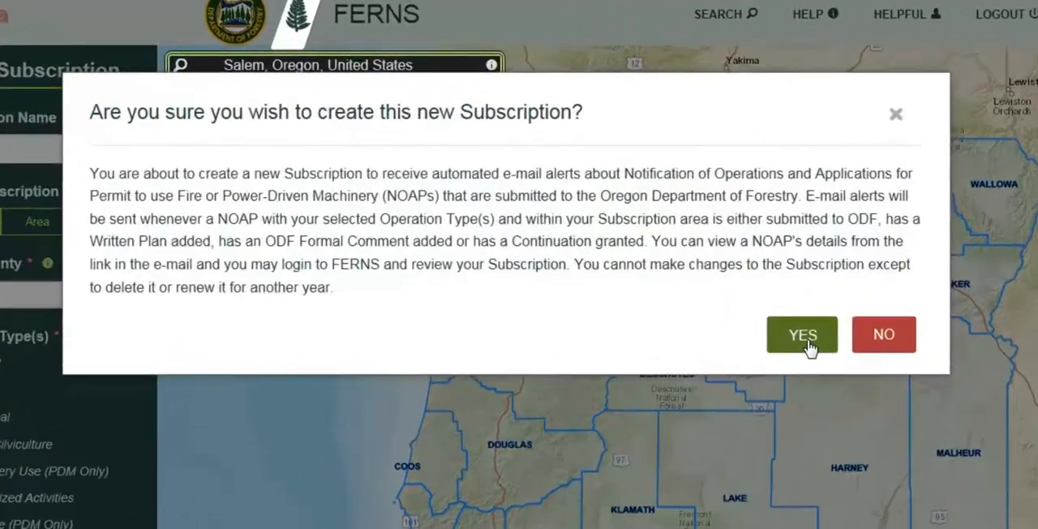
left_click(802, 337)
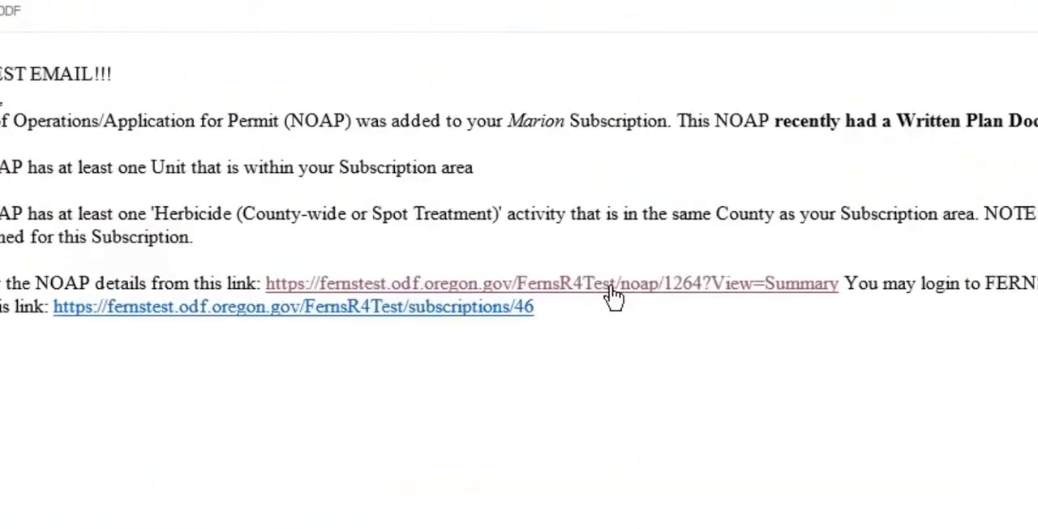
Open the NOAP details from the link in the Marion alert e-mail and review the summary down to its written plan documents.
left_click(613, 286)
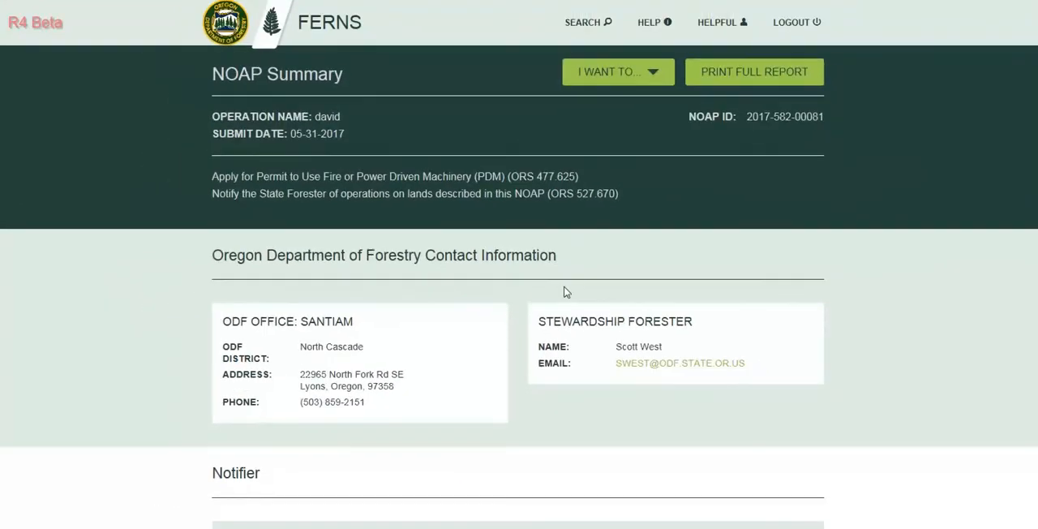
scroll(565, 292, "down", 7)
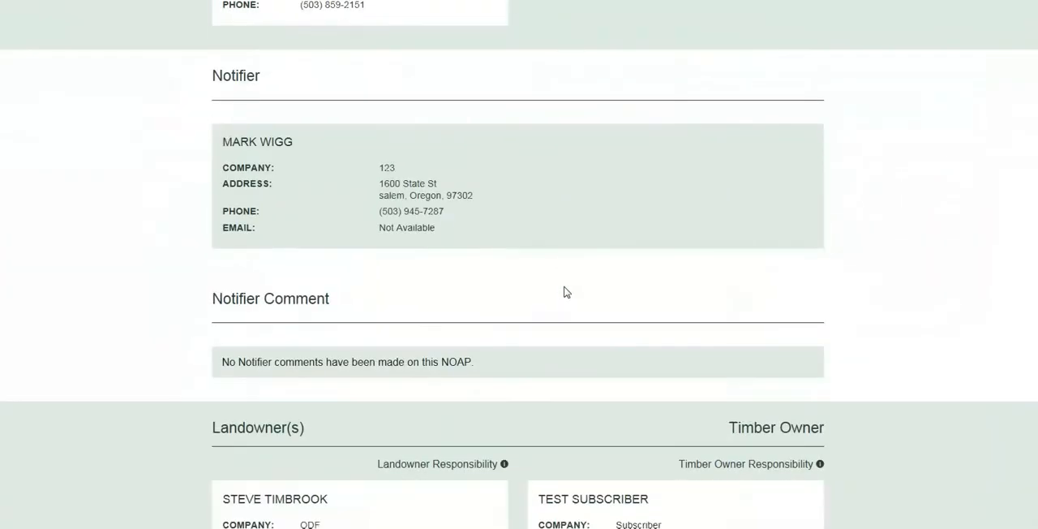
scroll(566, 292, "down", 4)
scroll(566, 292, "down", 8)
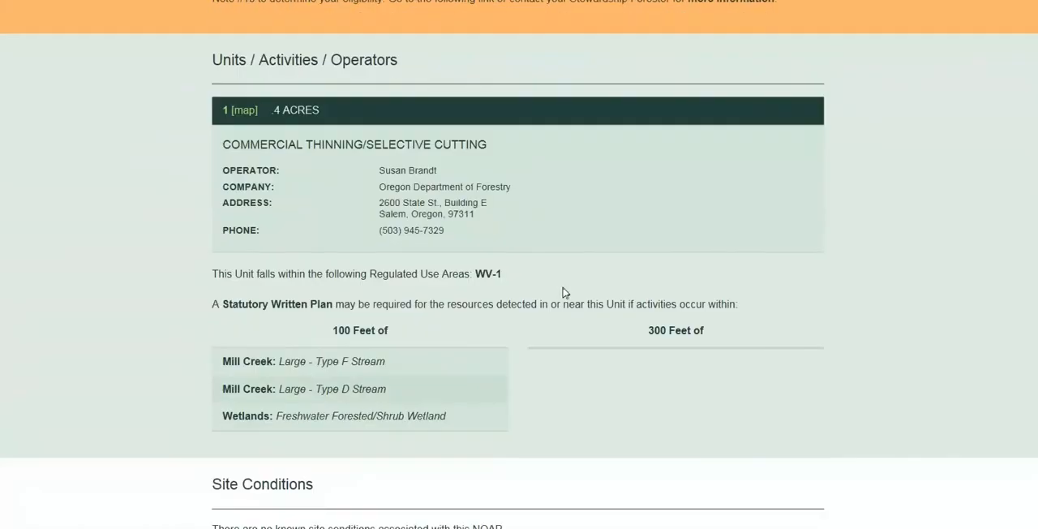
scroll(562, 290, "down", 5)
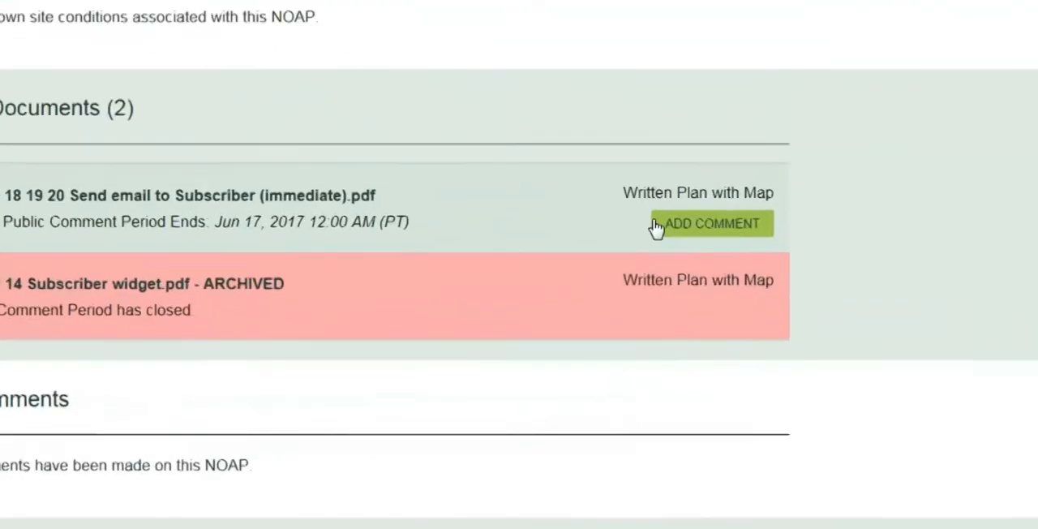
Open the comment form for the written plan whose comment period is still open, and cancel it without submitting a comment.
left_click(766, 272)
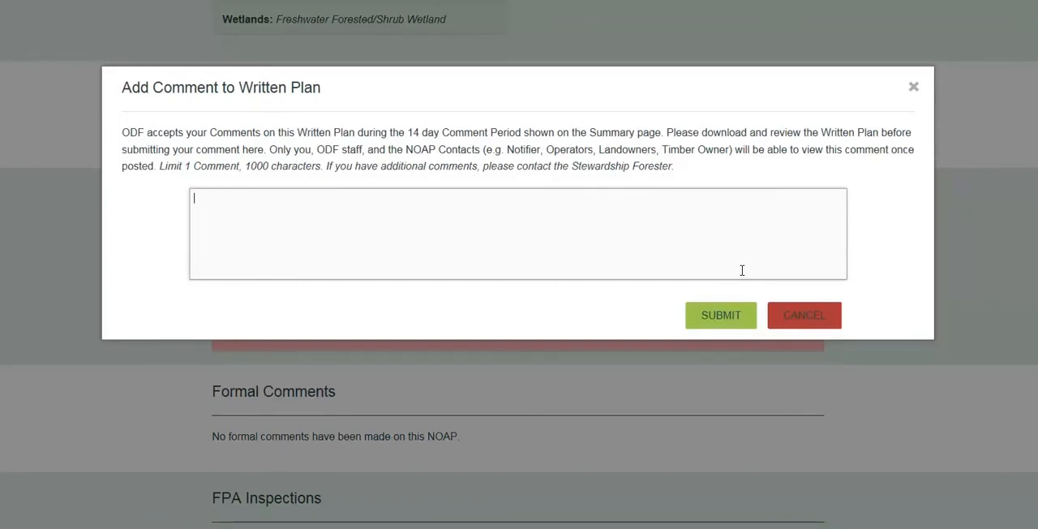
left_click(790, 318)
Print the full report for the NOAP and confirm the print request.
scroll(787, 316, "up", 10)
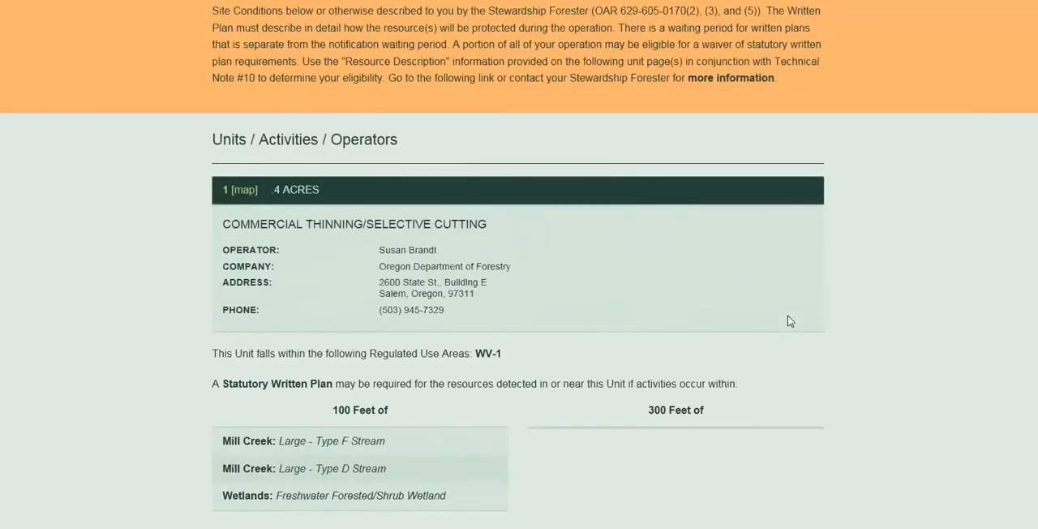
scroll(789, 321, "up", 10)
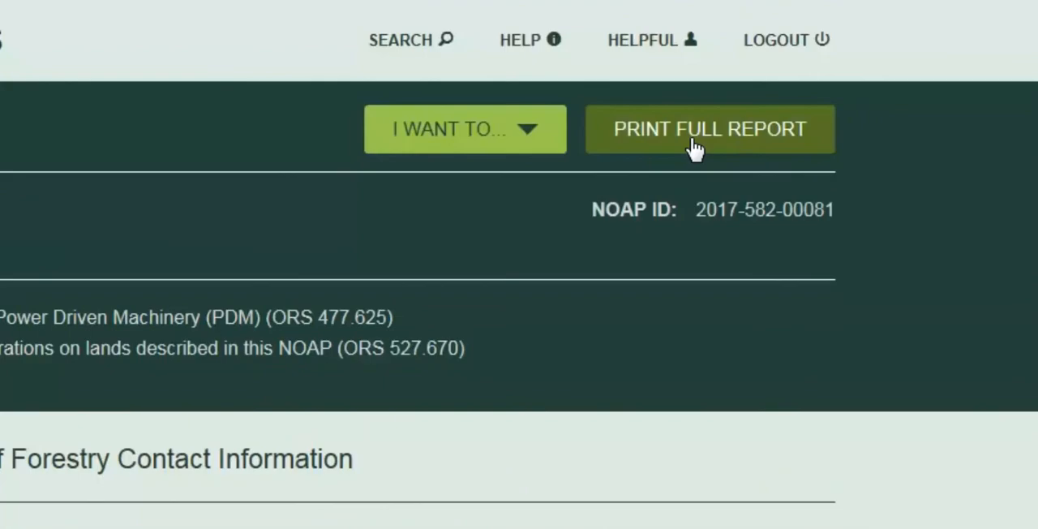
left_click(695, 149)
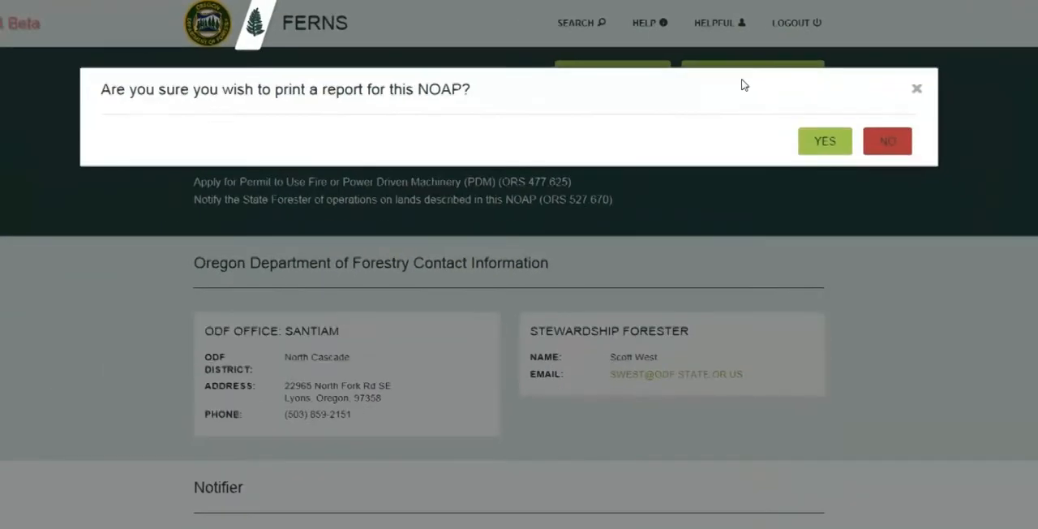
left_click(814, 139)
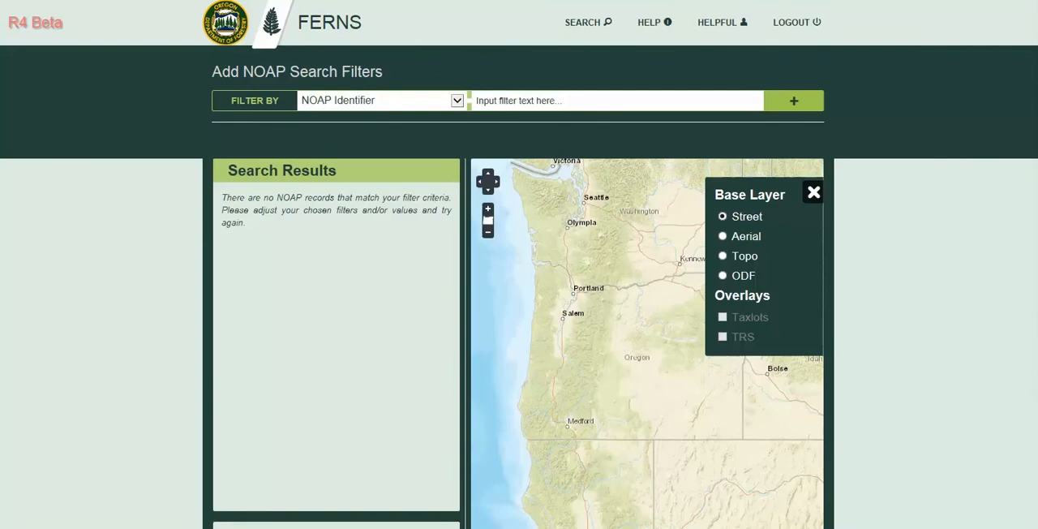
Open the advanced NOAP search and add a County Name filter set to MARION.
left_click(588, 27)
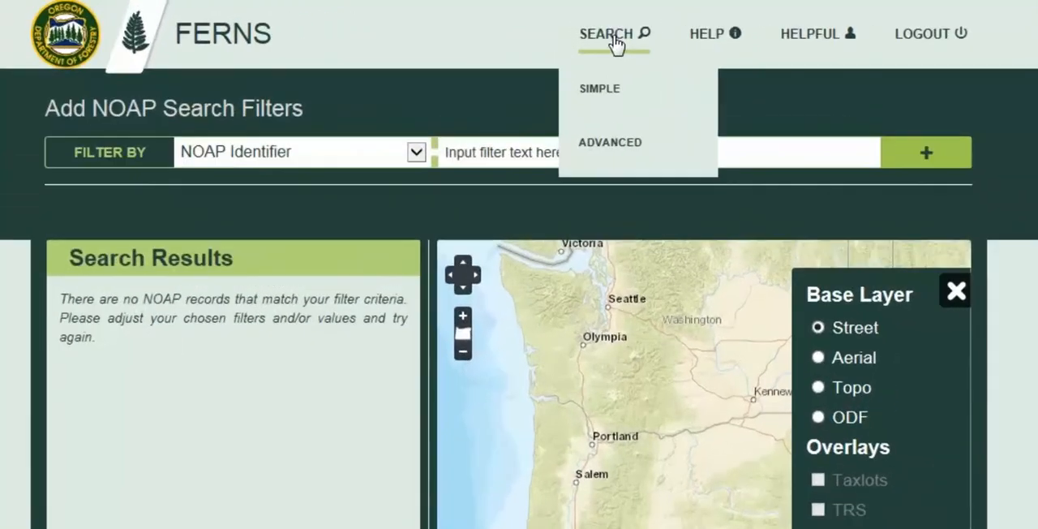
left_click(617, 144)
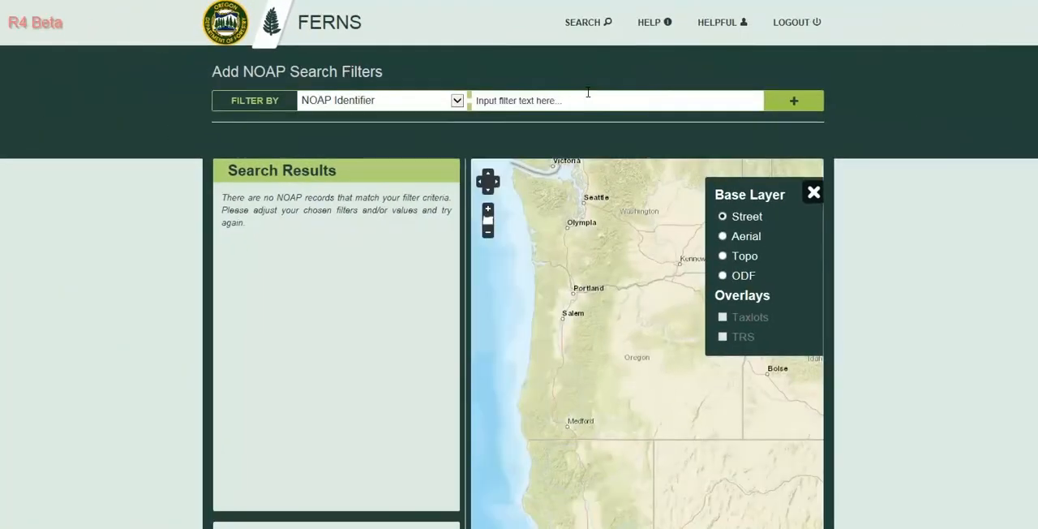
left_click(457, 100)
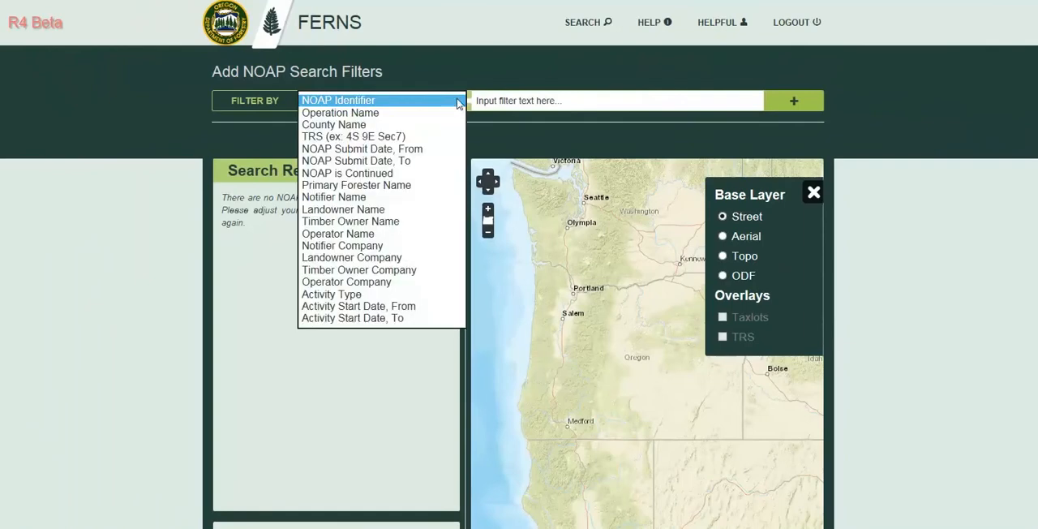
left_click(410, 124)
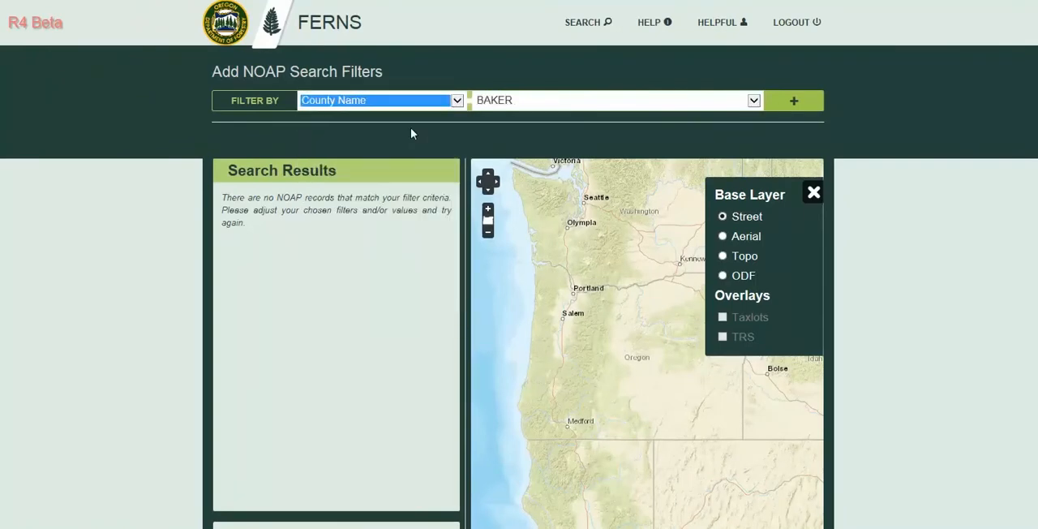
left_click(753, 100)
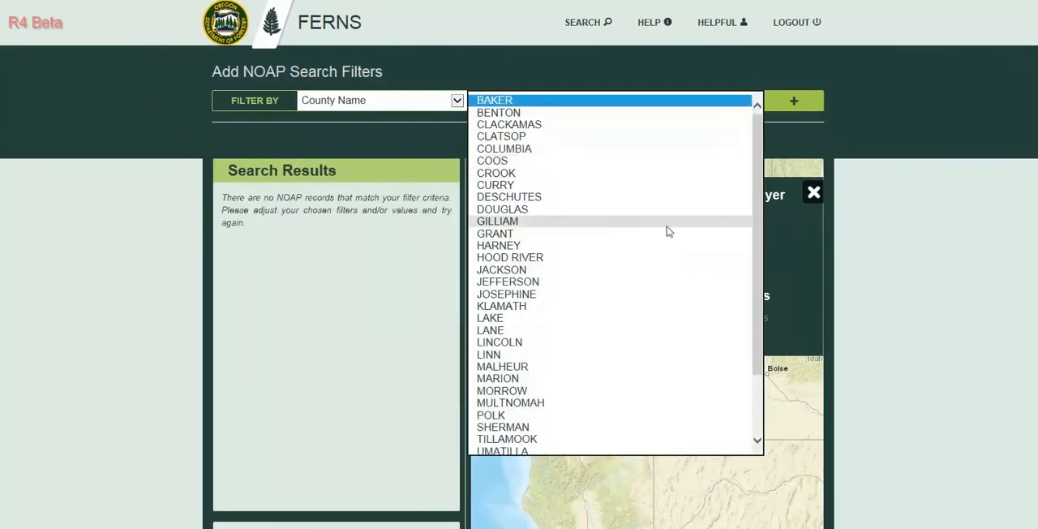
left_click(596, 378)
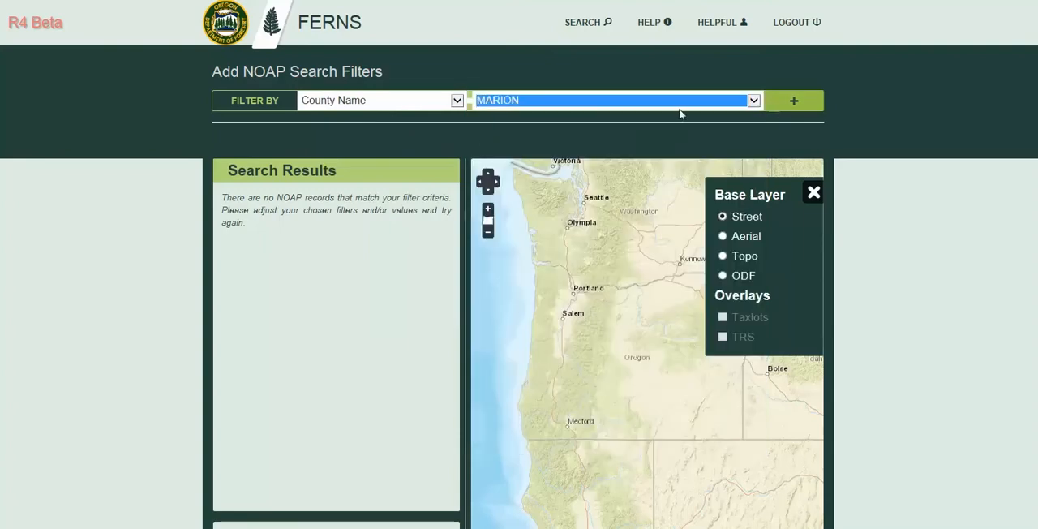
left_click(778, 102)
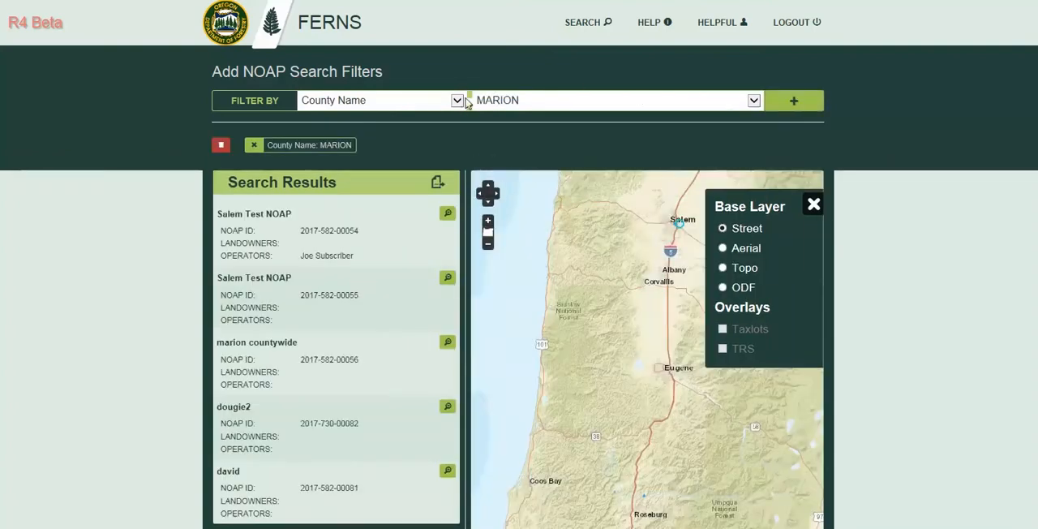
Add an Activity Start Date, From filter of 2017-06-01 to the NOAP search.
left_click(457, 101)
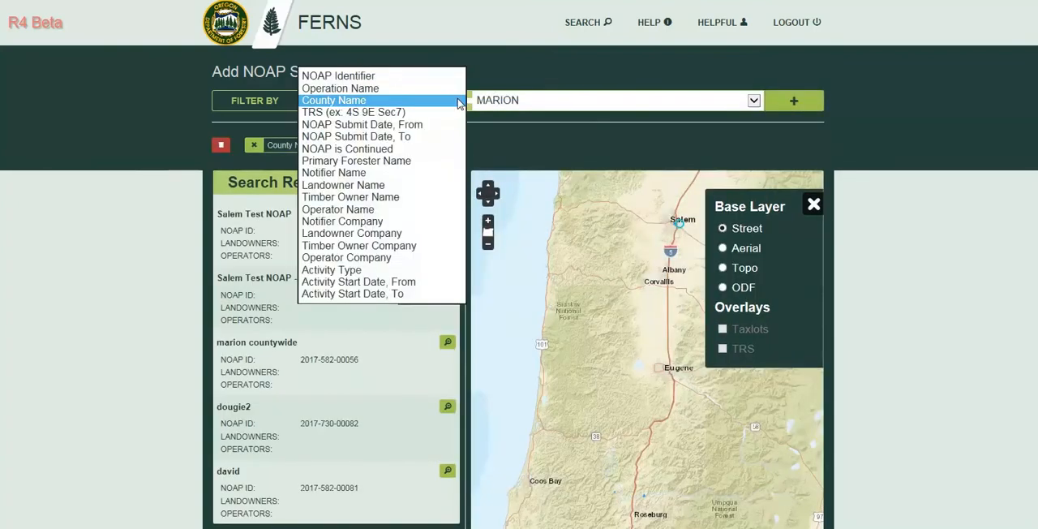
left_click(411, 283)
left_click(651, 106)
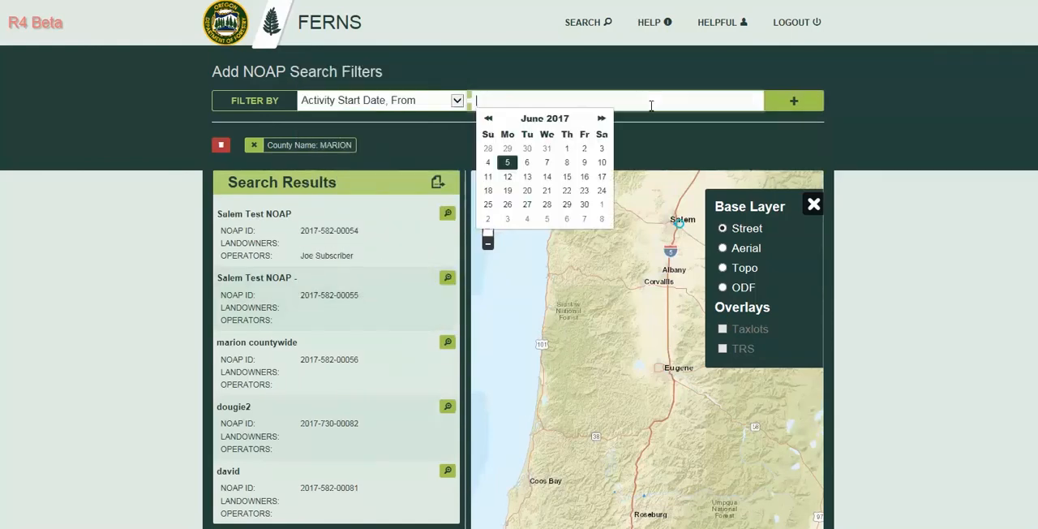
left_click(568, 148)
left_click(780, 107)
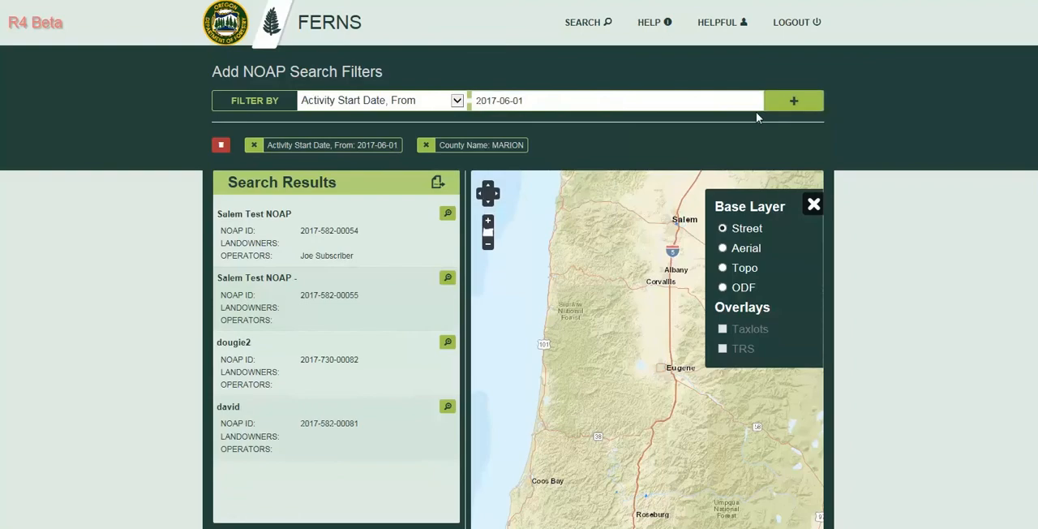
Start exporting the filtered search results to e-mail as CSV and decline the export.
left_click(437, 184)
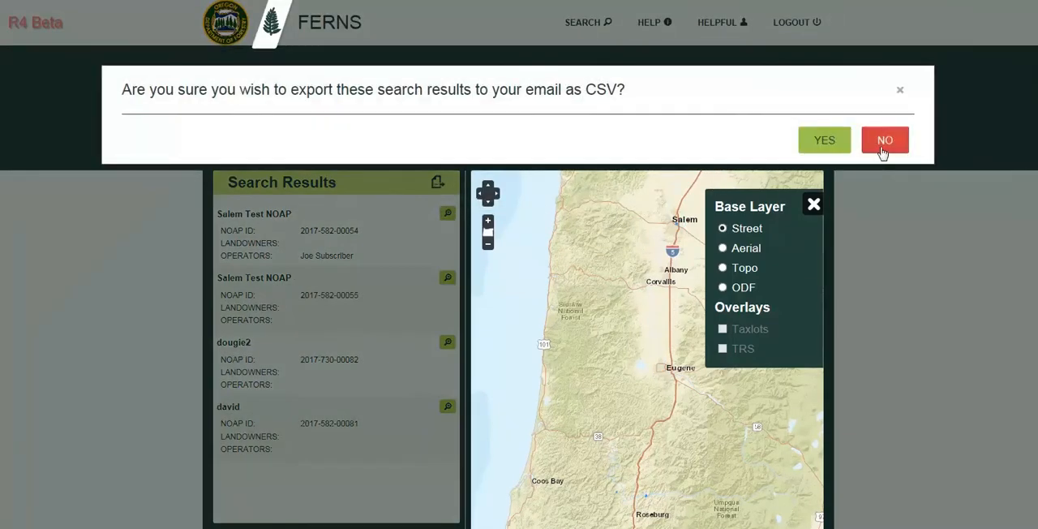
left_click(884, 140)
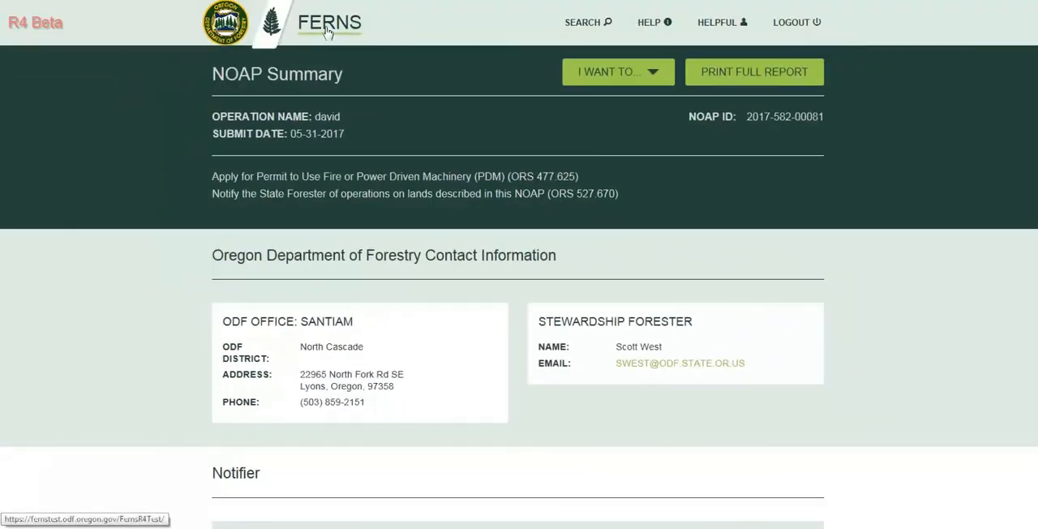
Return from the NOAP summary to the user dashboard.
left_click(328, 31)
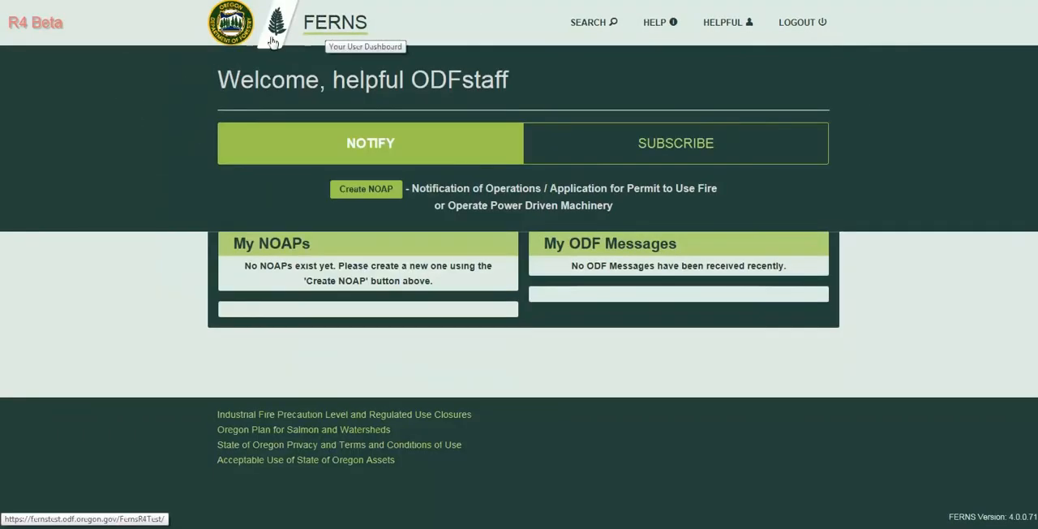